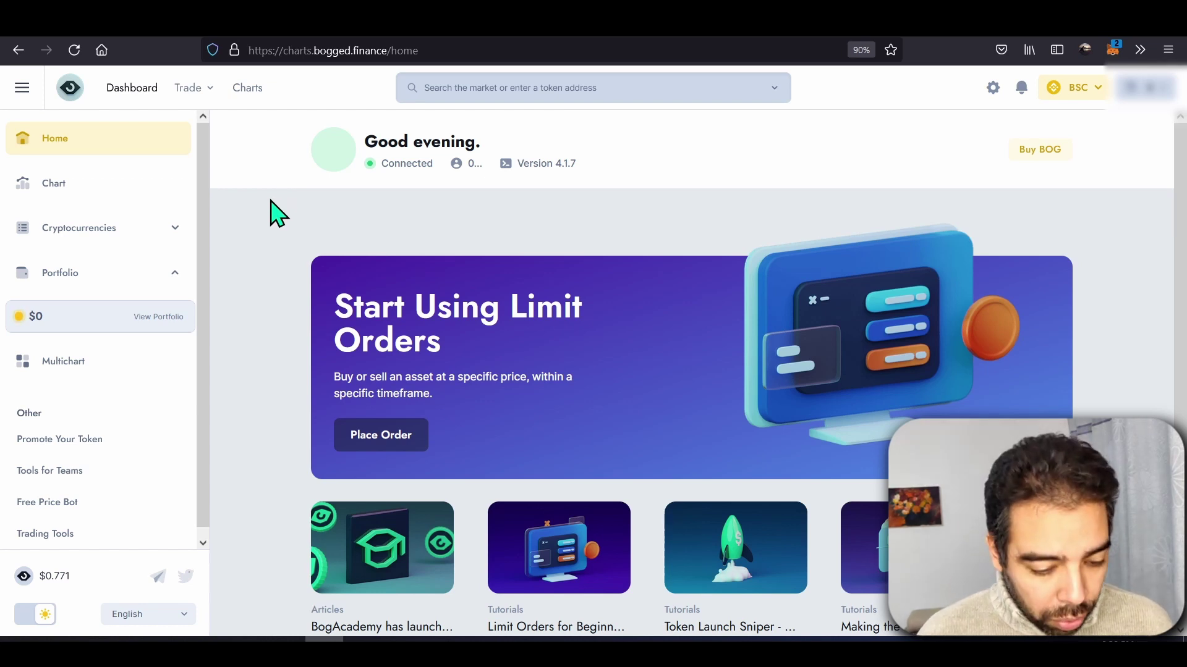
Set up a BogSwap trade from BNB to USDC, confirming the network stays on BSC.
left_click(335, 31)
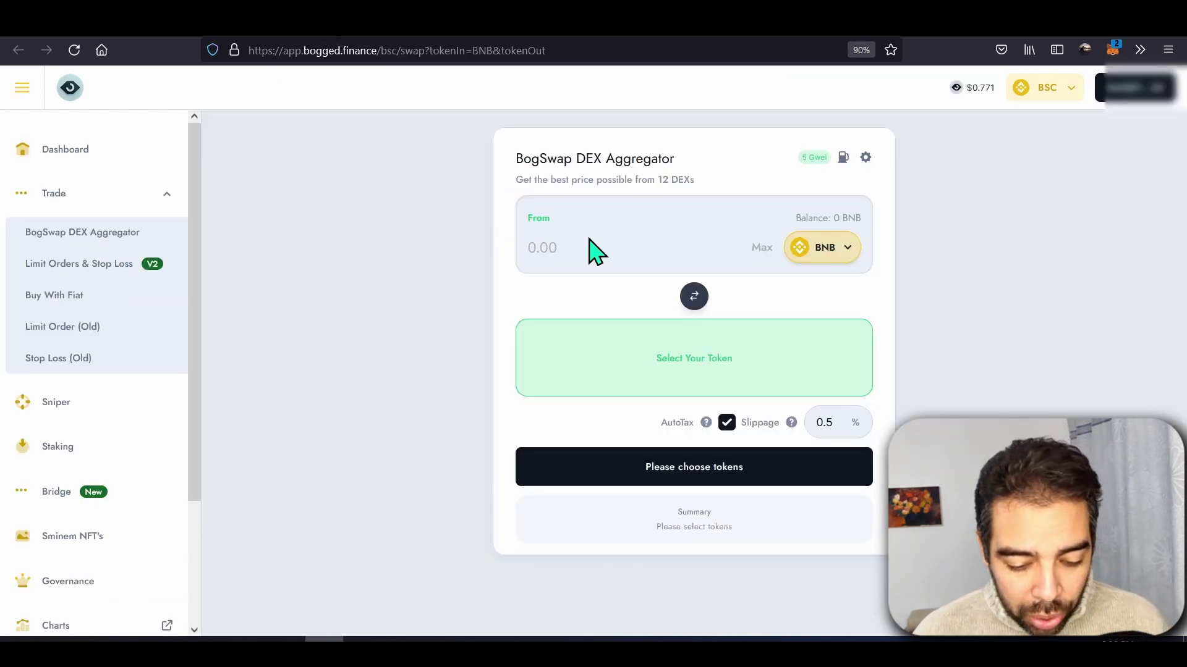
left_click(684, 378)
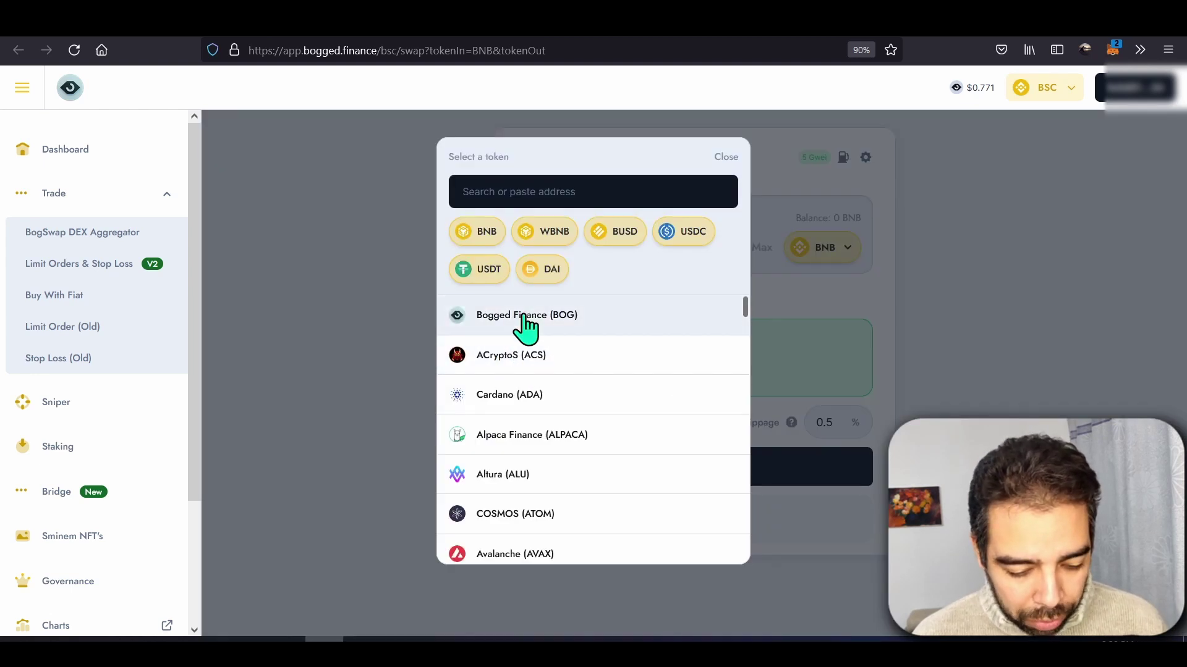
left_click(543, 233)
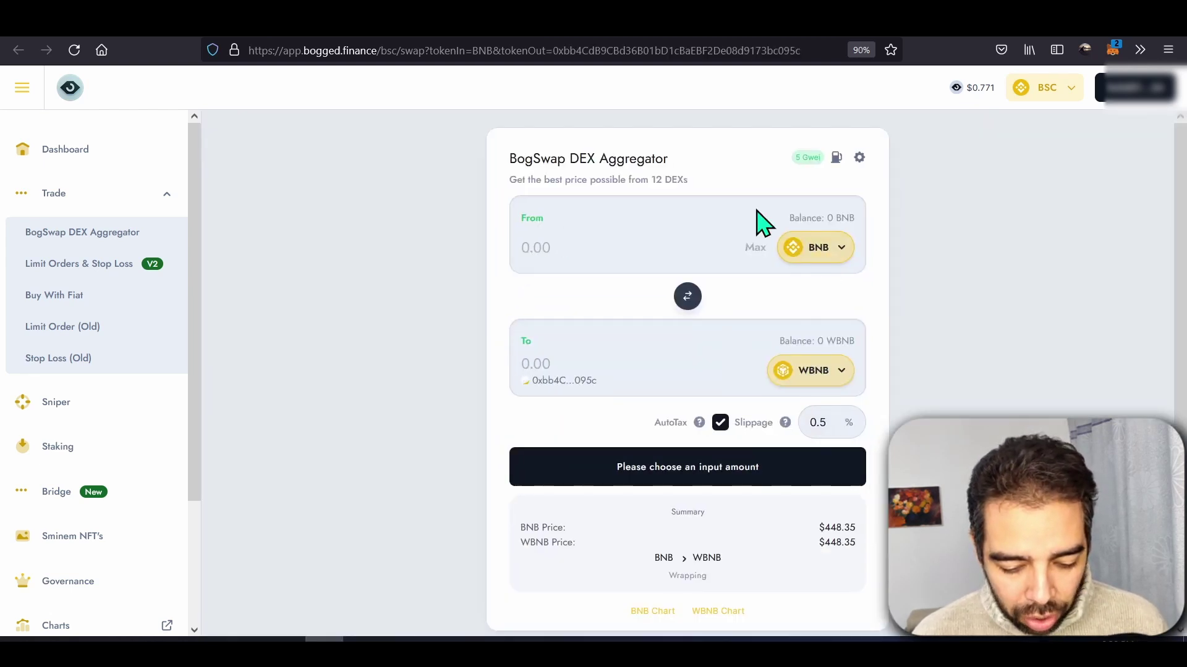
left_click(835, 372)
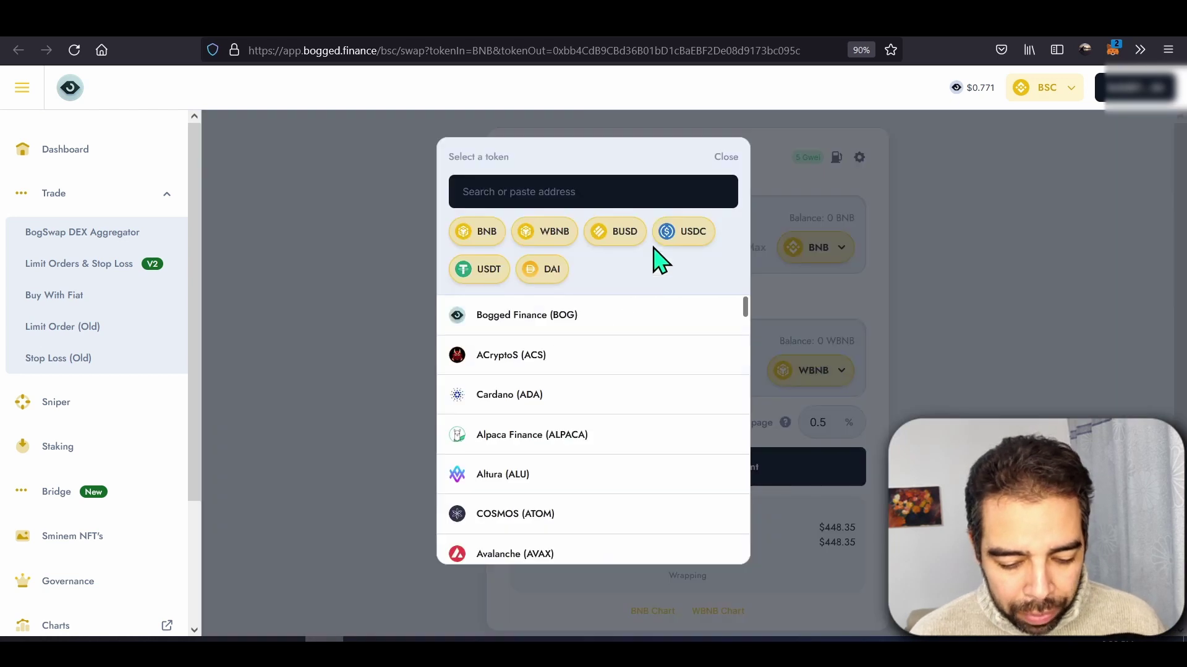
left_click(689, 232)
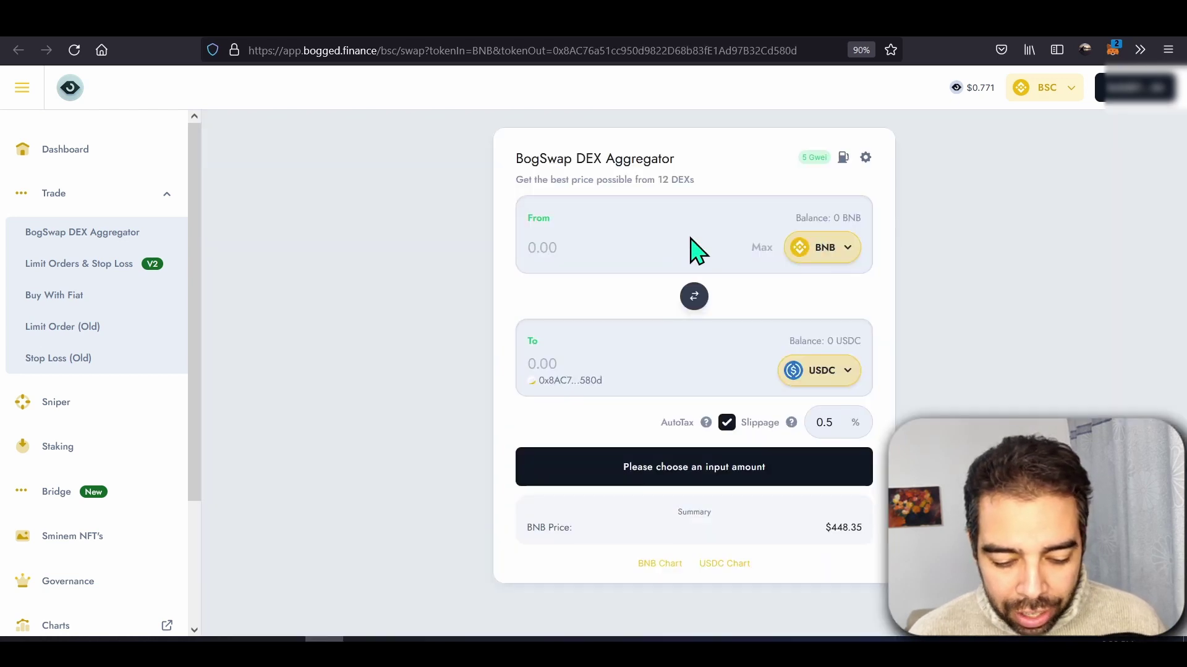
left_click(1051, 91)
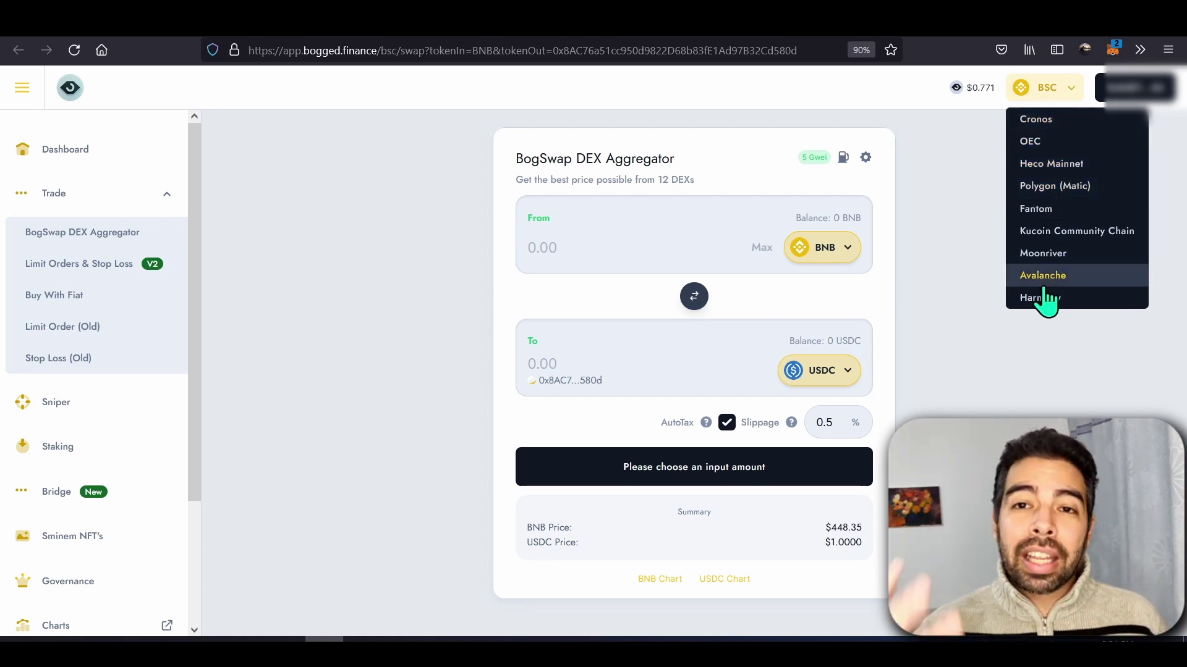
left_click(985, 297)
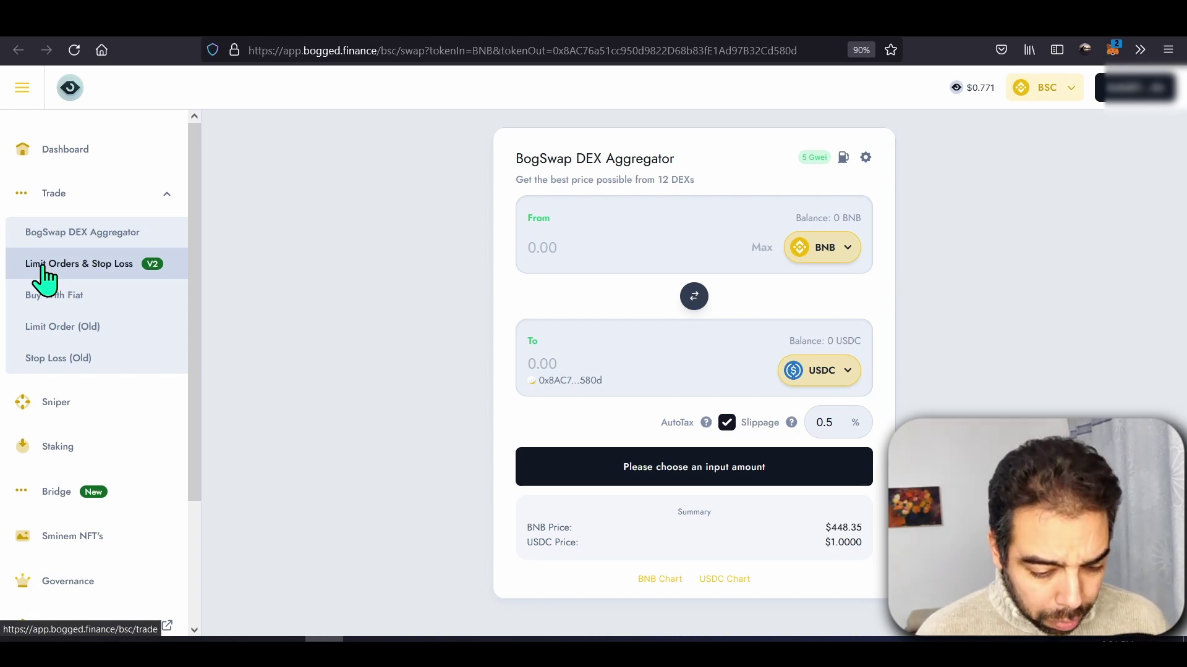
Open the Limit Orders & Stop Loss page and select the USDT per BNB price field.
left_click(44, 266)
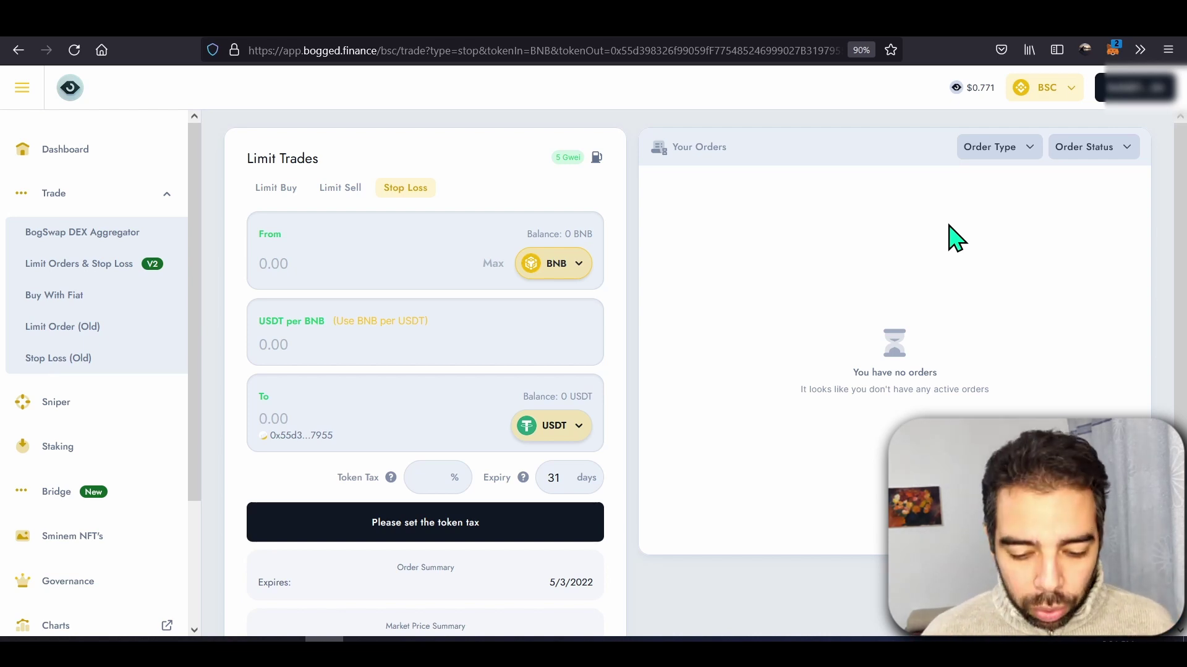
left_click(1047, 88)
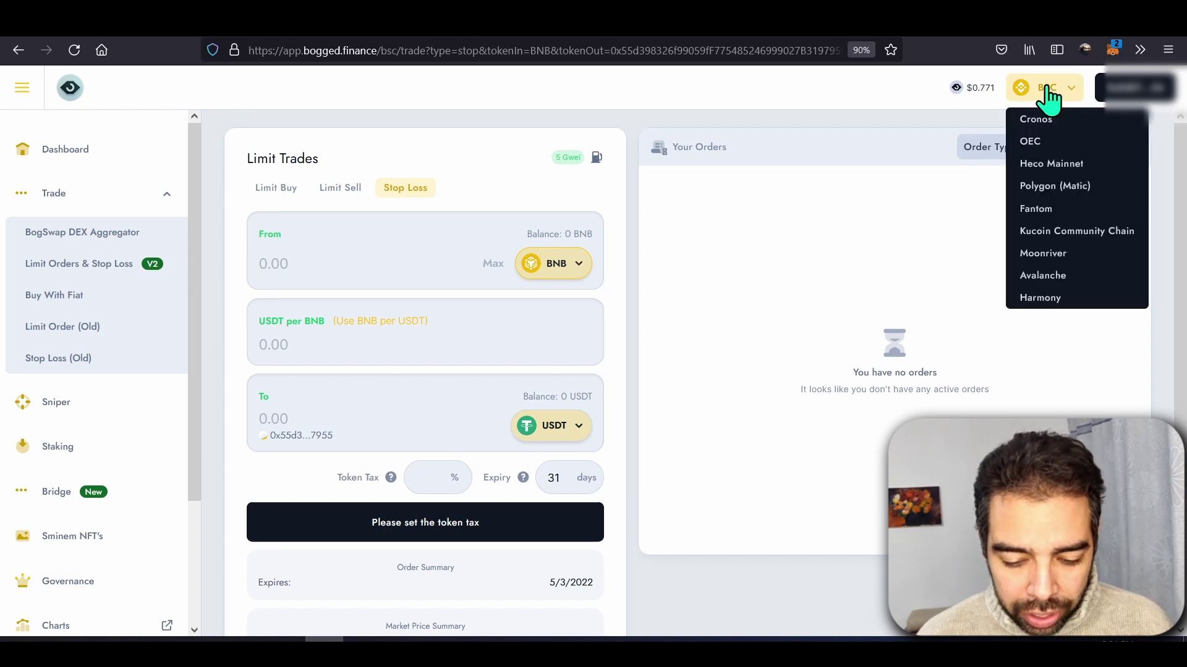
left_click(1048, 96)
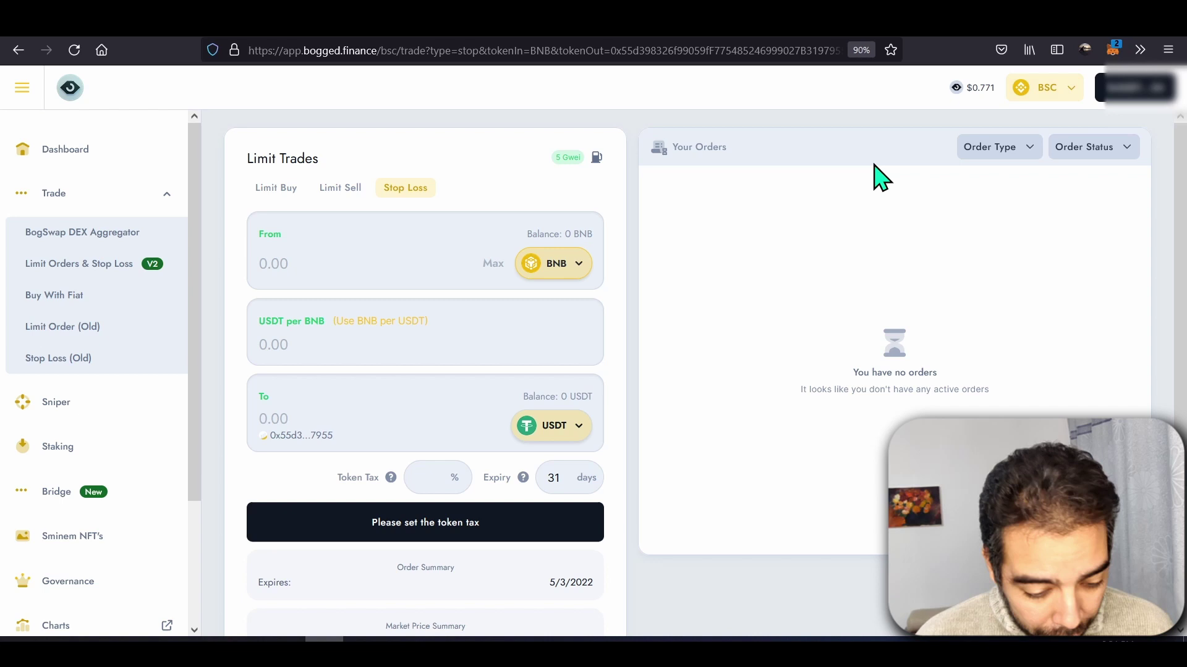
left_click(336, 338)
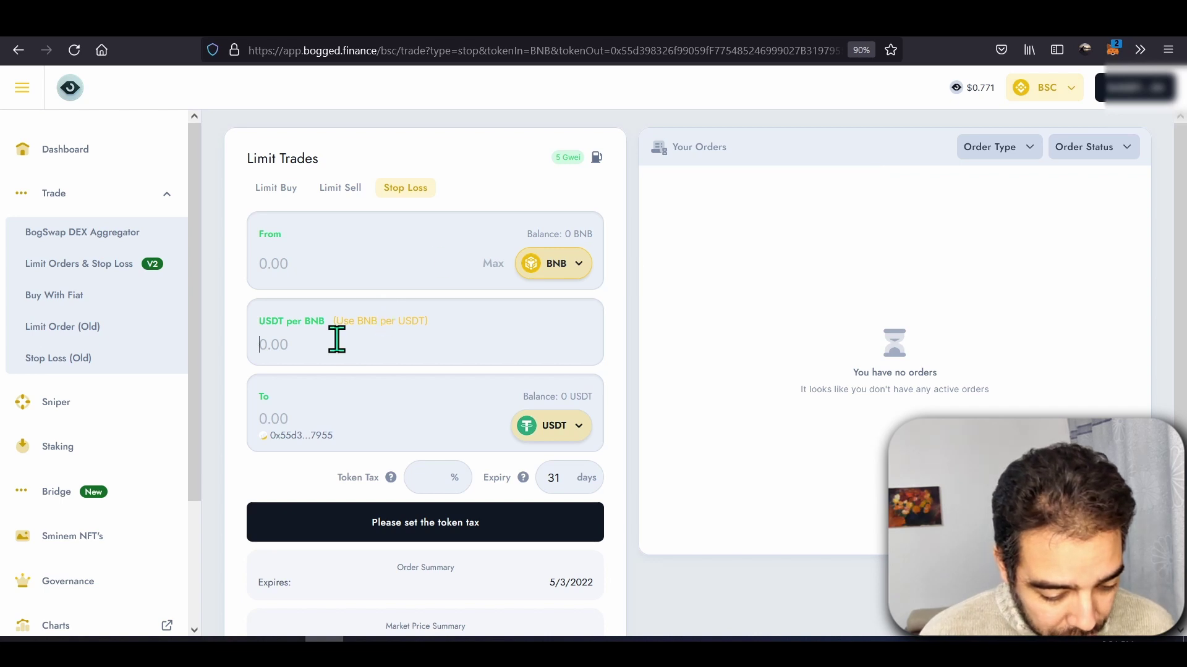
Open and close the network list several times, keeping BSC selected.
left_click(1031, 92)
left_click(1031, 91)
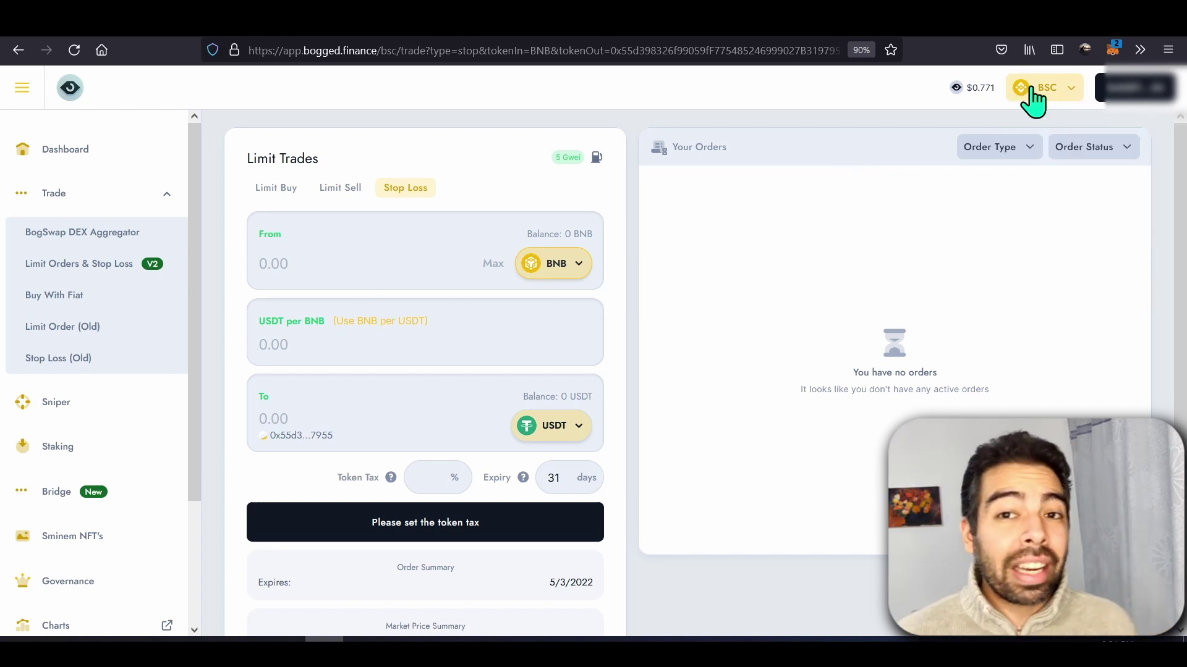
left_click(1032, 96)
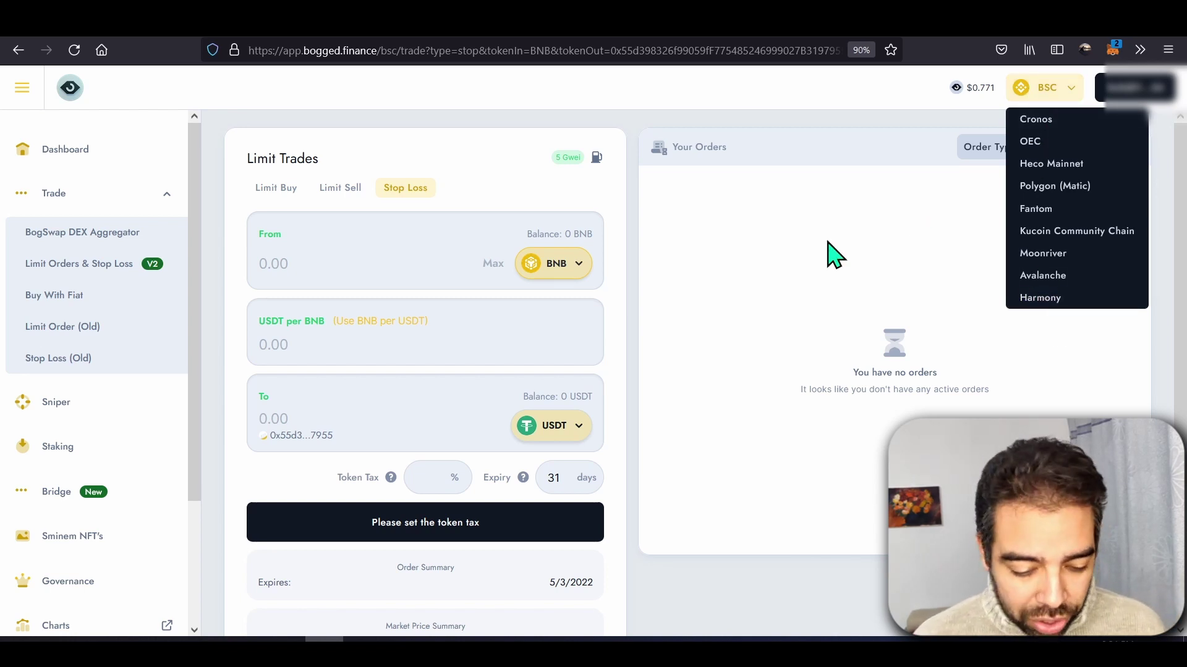
left_click(745, 275)
type("1")
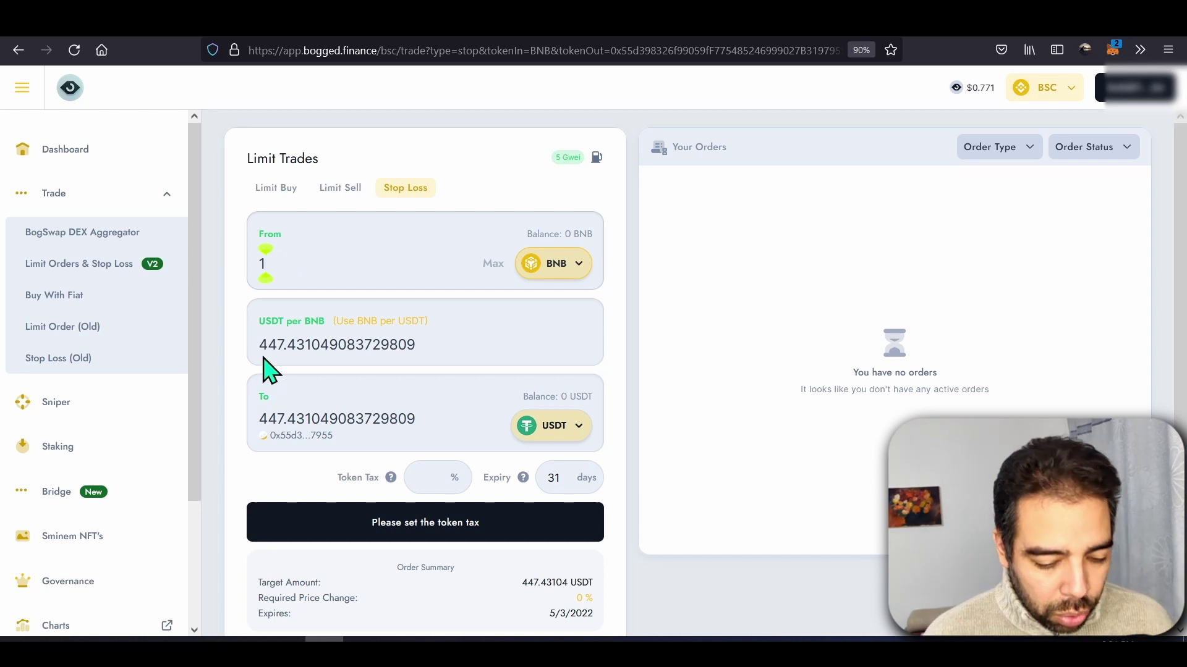
Replace the USDT per BNB price with 3.
left_click_drag(264, 350, 511, 344)
left_click(511, 344)
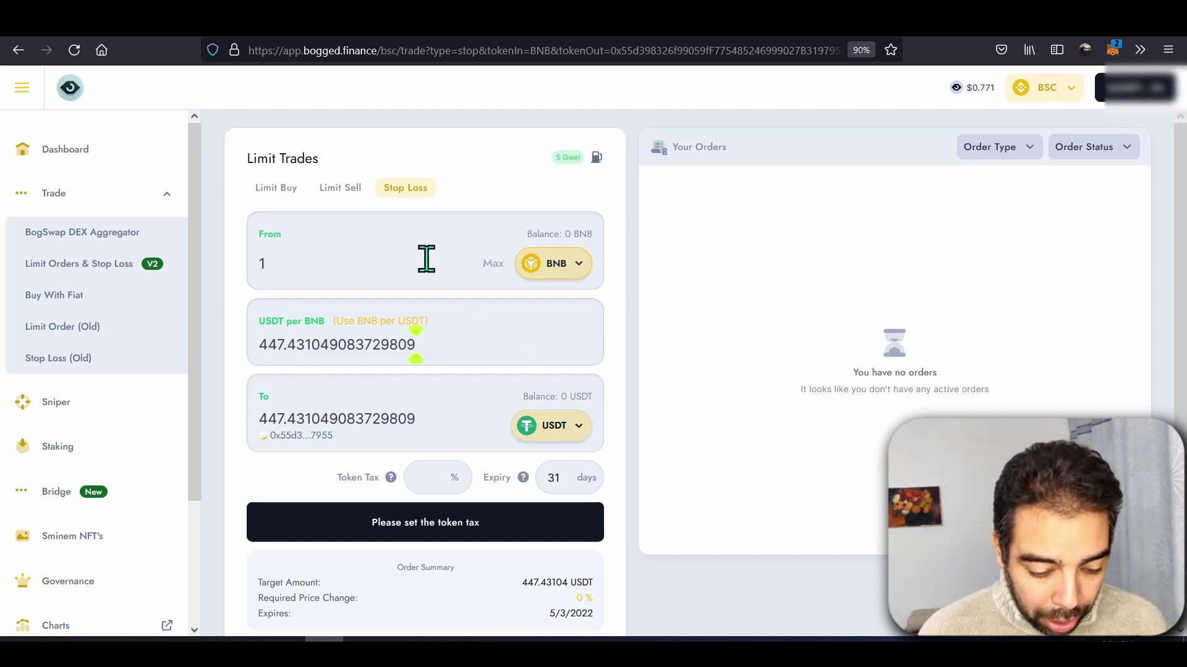
double_click(271, 350)
type("300")
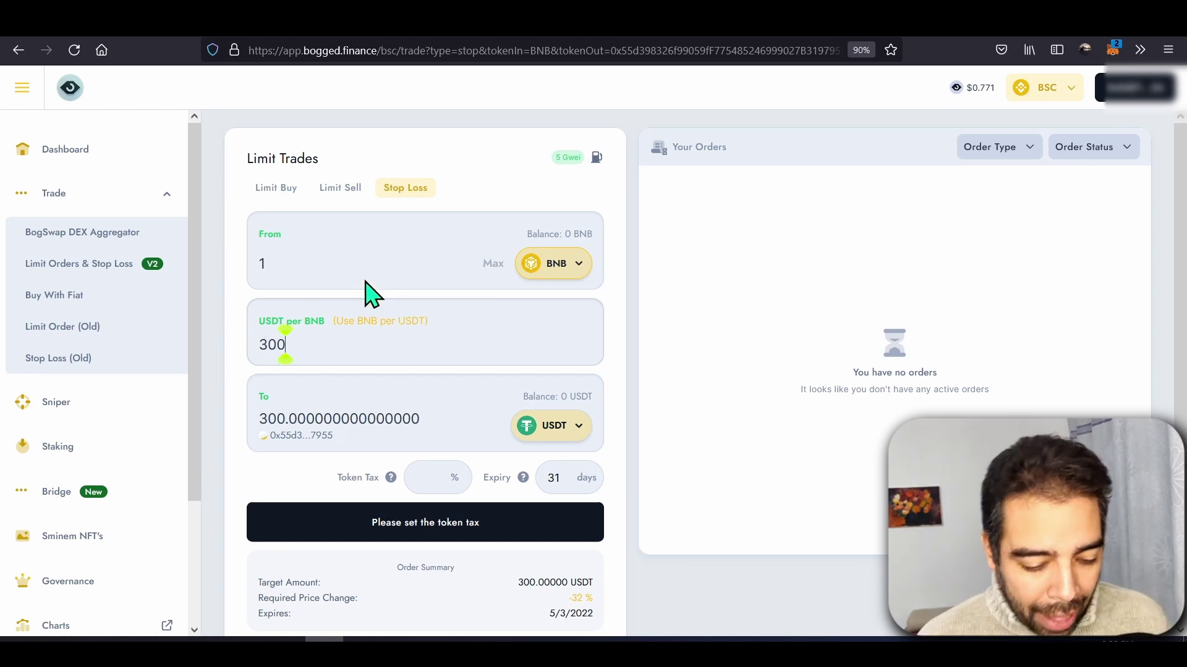
Switch between the Limit Buy and Limit Sell forms, ending on Limit Sell.
left_click(337, 189)
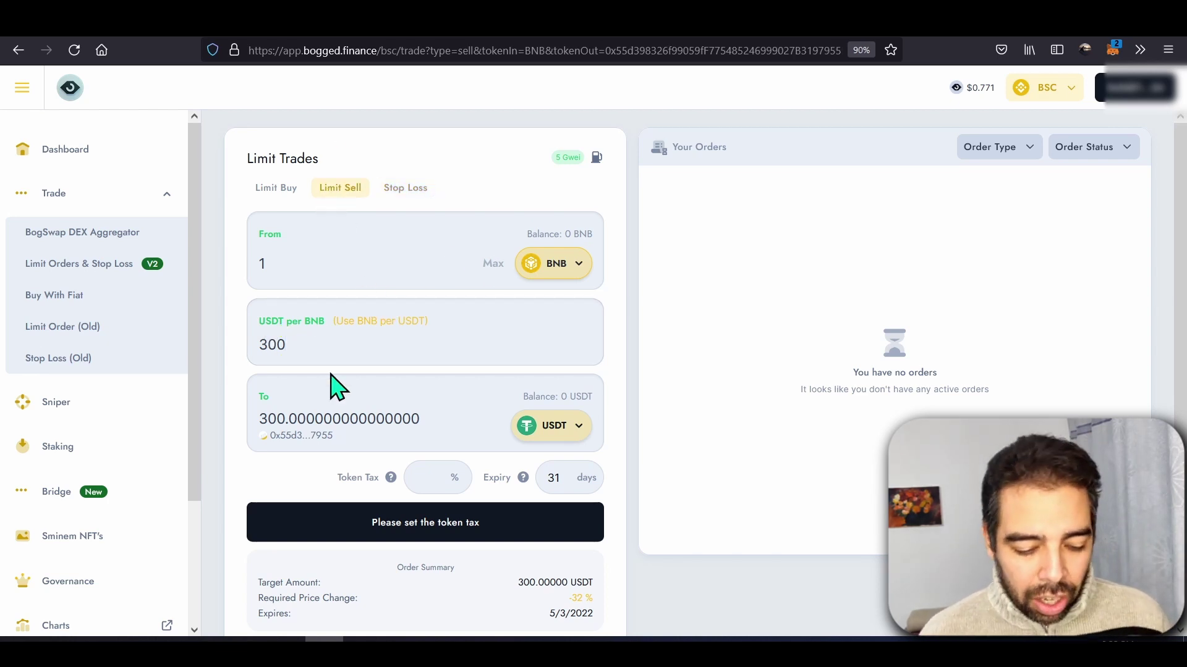
left_click(275, 192)
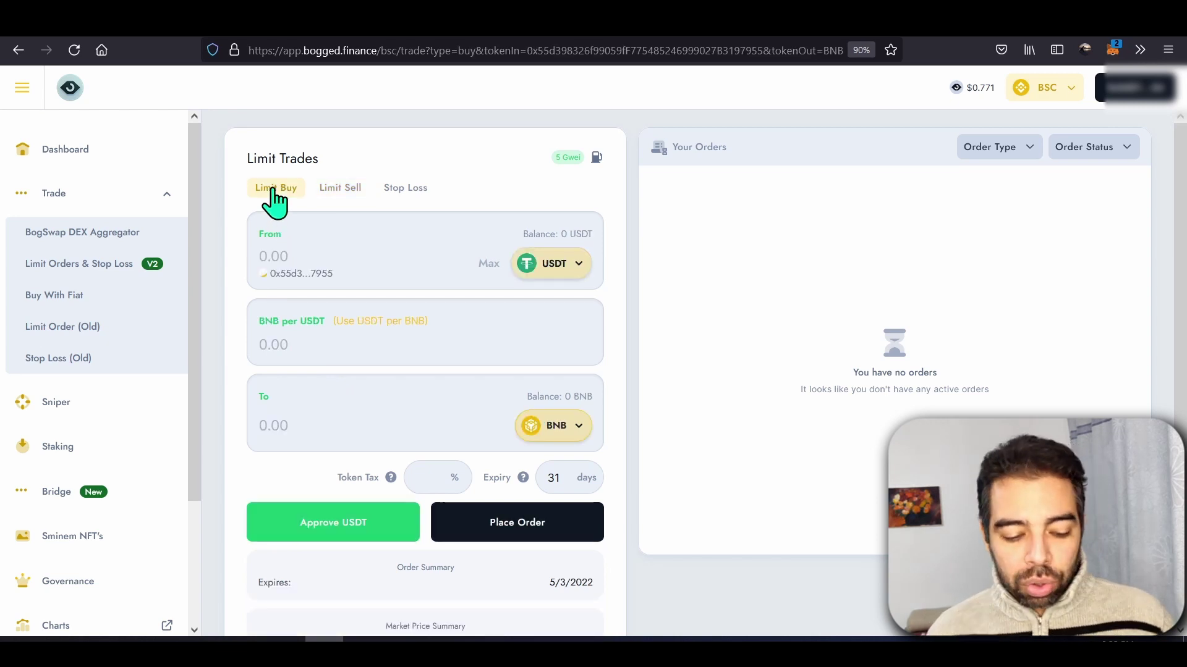
left_click(342, 191)
left_click(279, 192)
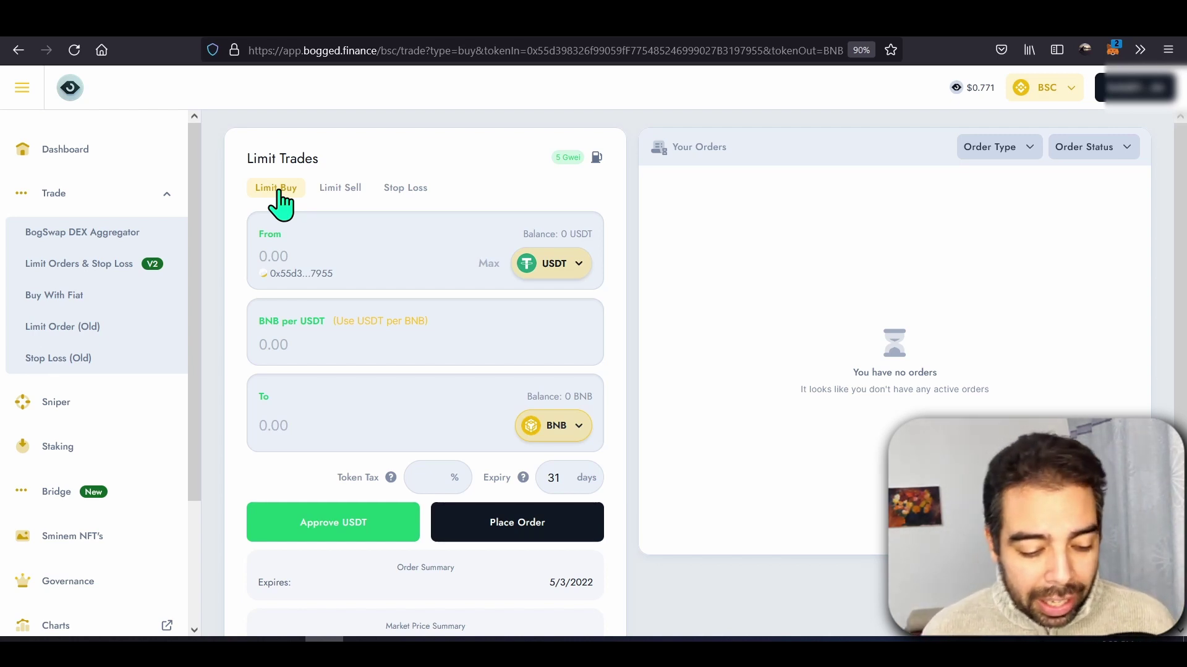
left_click(328, 193)
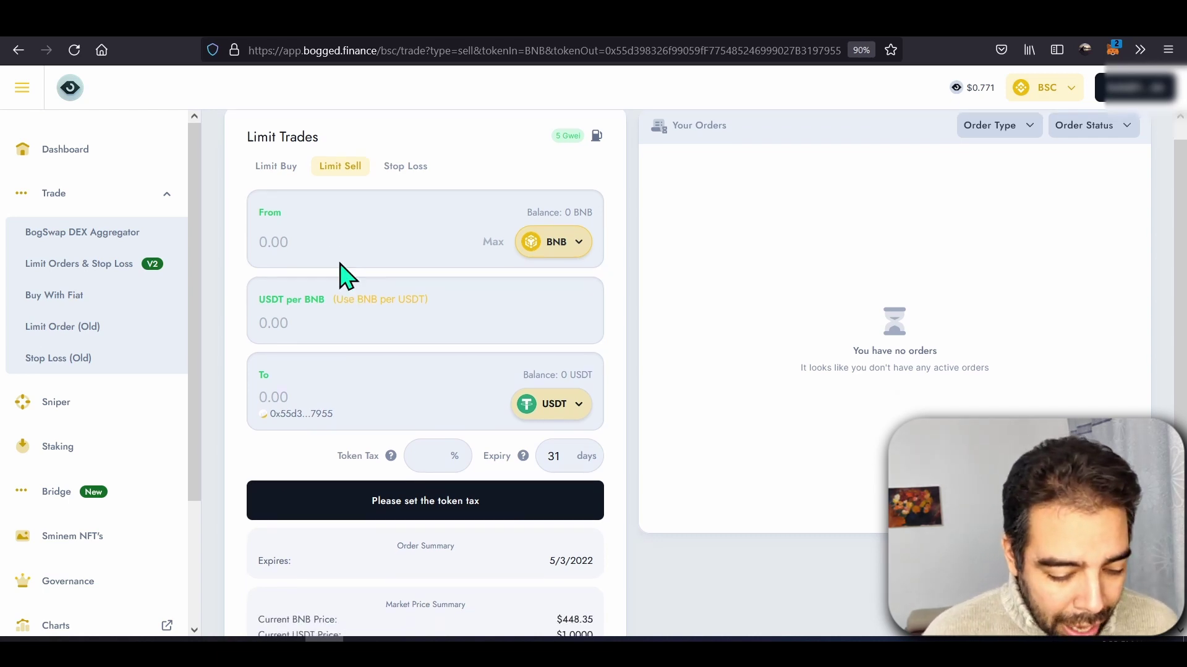
View the old page's Trailing Stop Loss form, then switch to the BOG/USD chart tab.
left_click(54, 359)
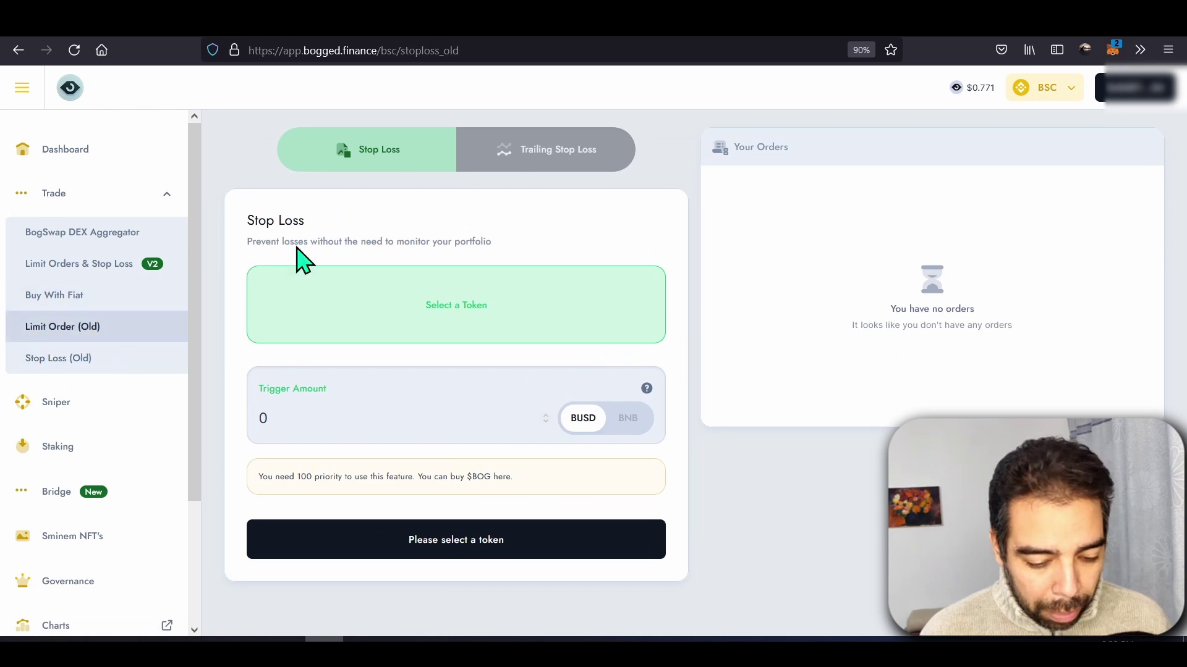
left_click(548, 167)
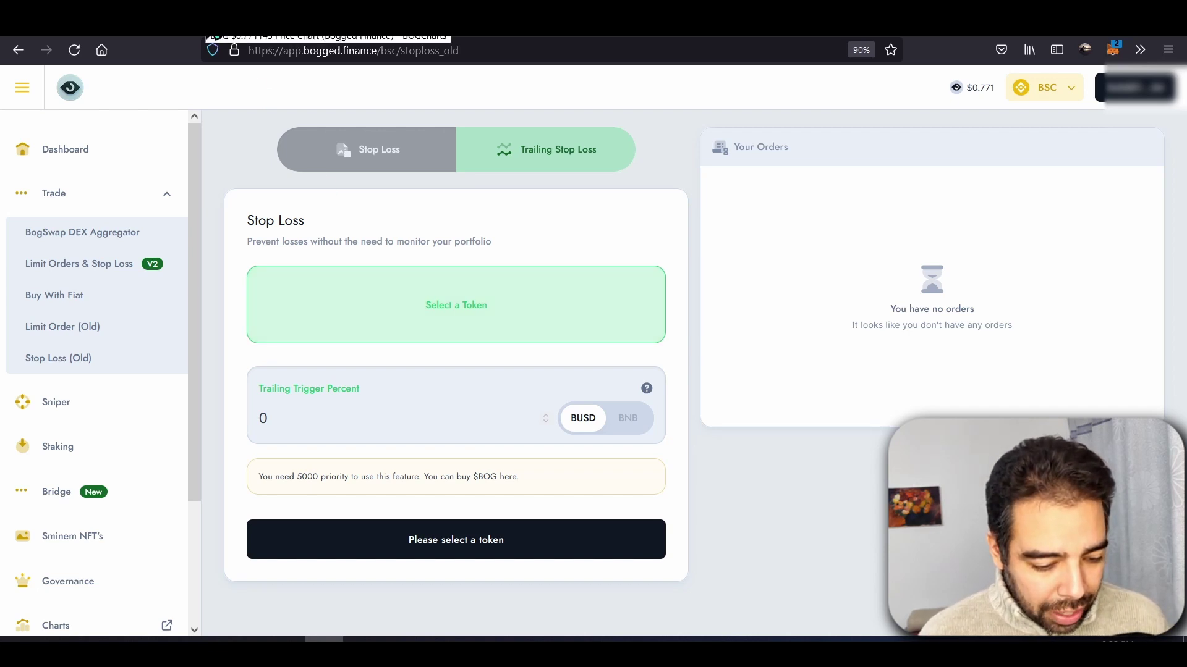
left_click(309, 25)
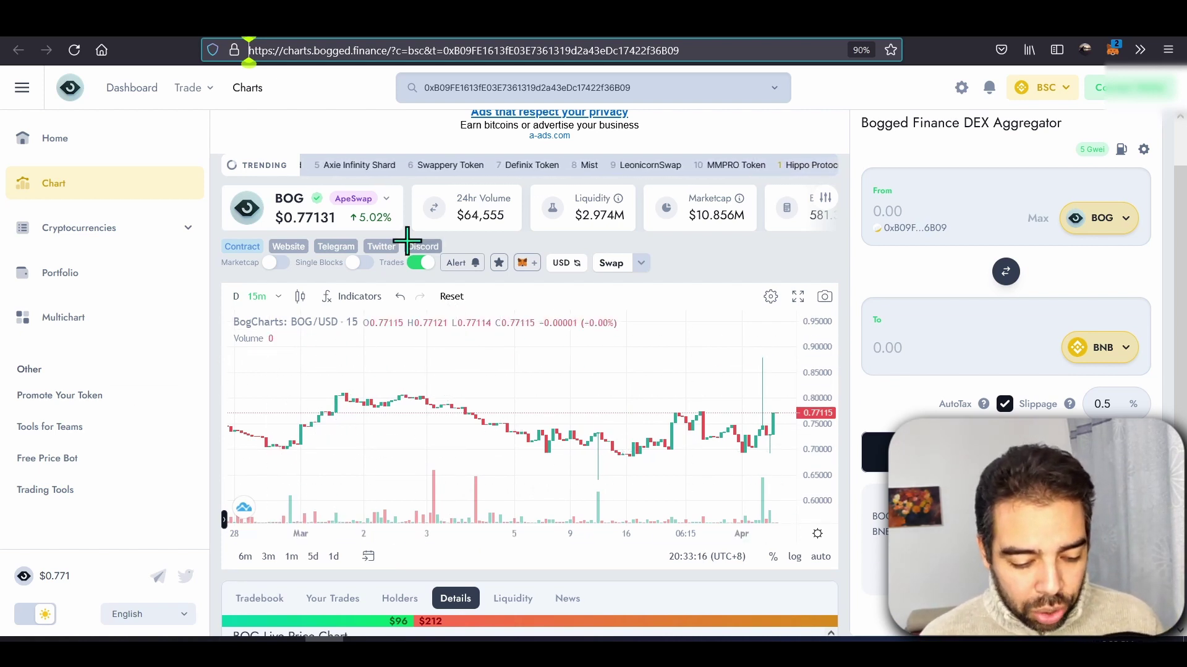
Open the ApeSwap exchange dropdown to see where BOG trades, then dismiss it unchanged.
left_click(386, 198)
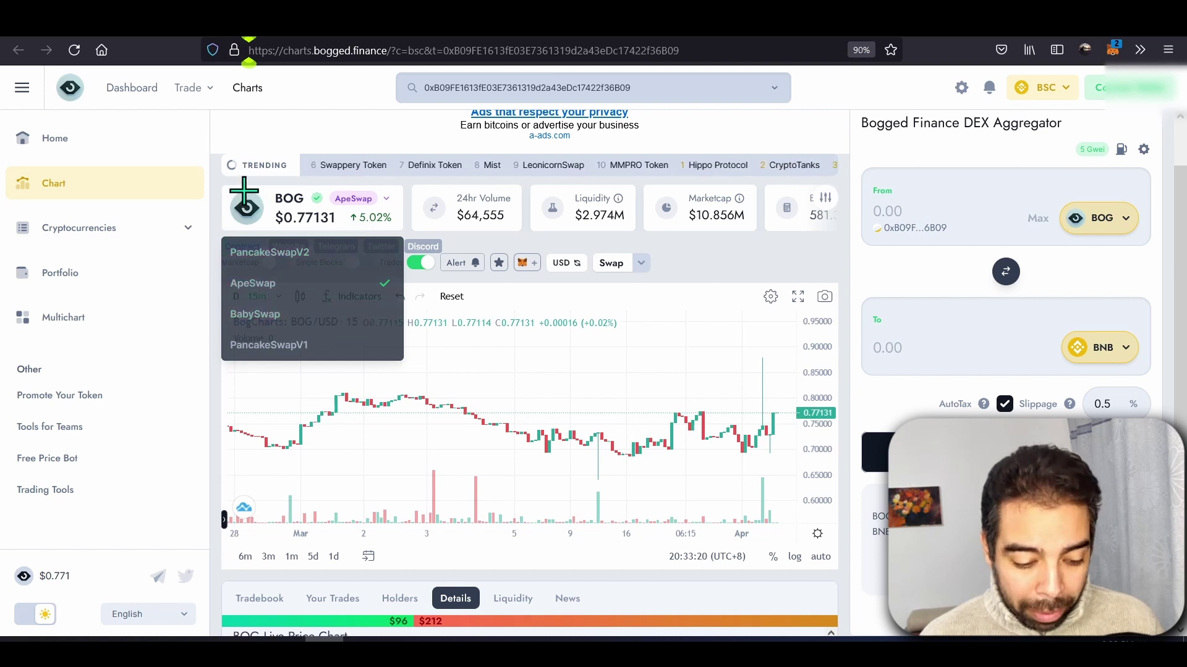
left_click(498, 253)
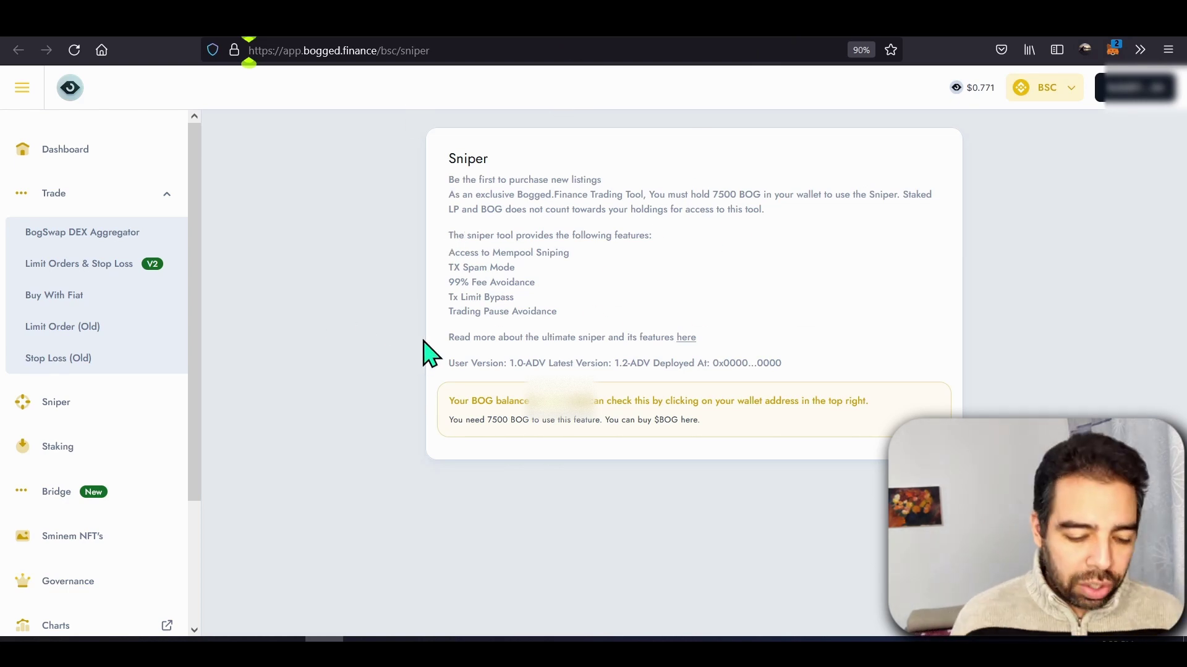
Go back to Stop Loss (Old) with its trailing stop-loss form.
left_click(639, 39)
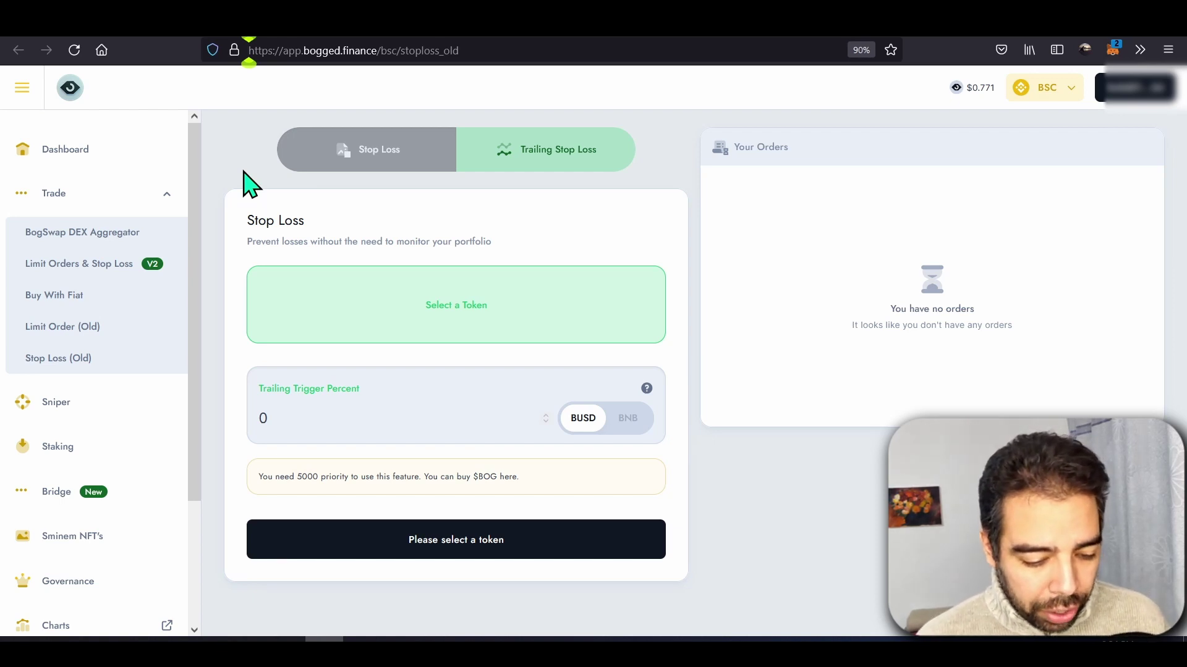
Go via BogSwap DEX Aggregator to the Limit Orders & Stop Loss V2 Limit Buy form.
left_click(146, 235)
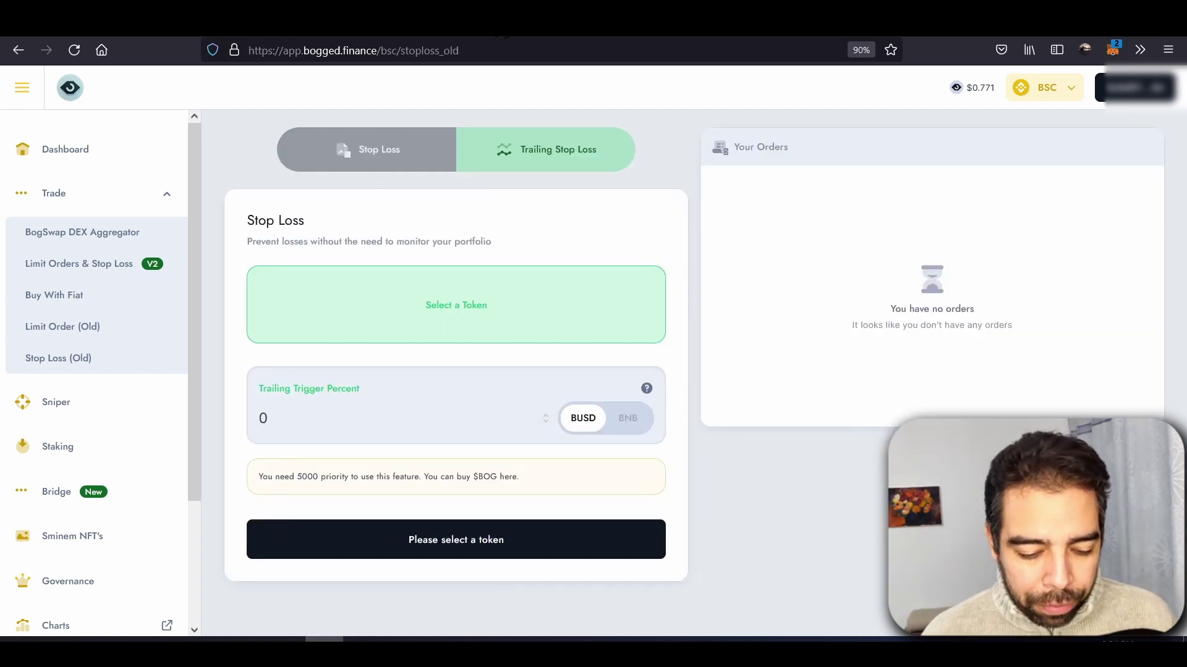
left_click(110, 273)
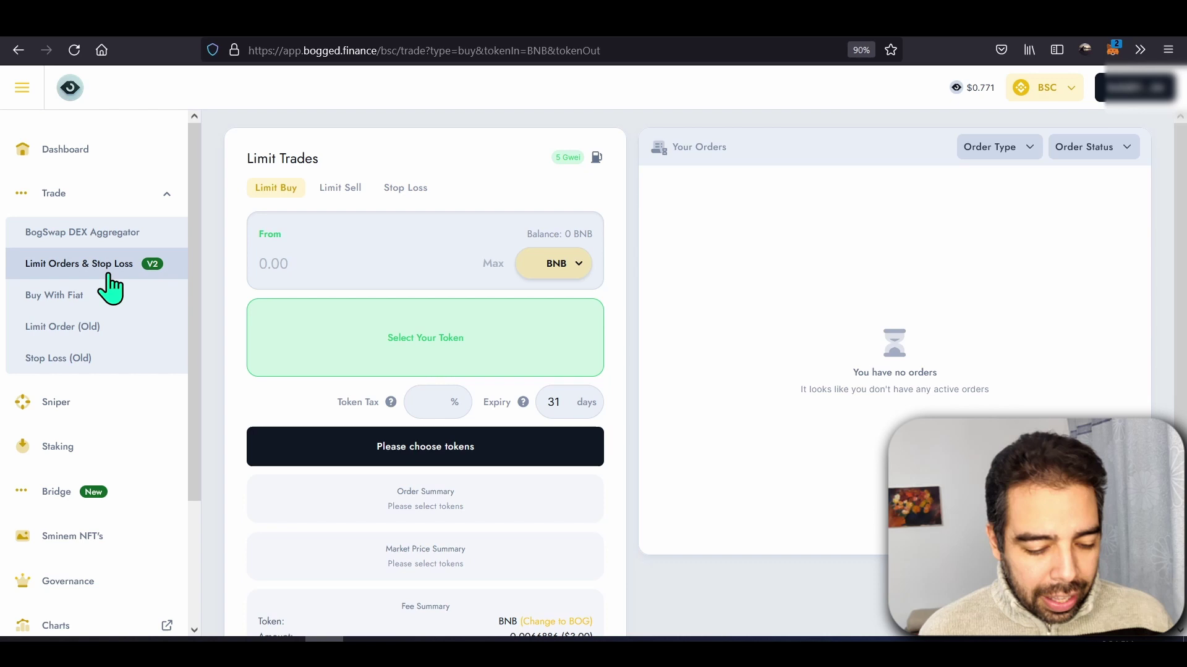
Switch the Limit Trades page to its Stop Loss order form.
left_click(408, 188)
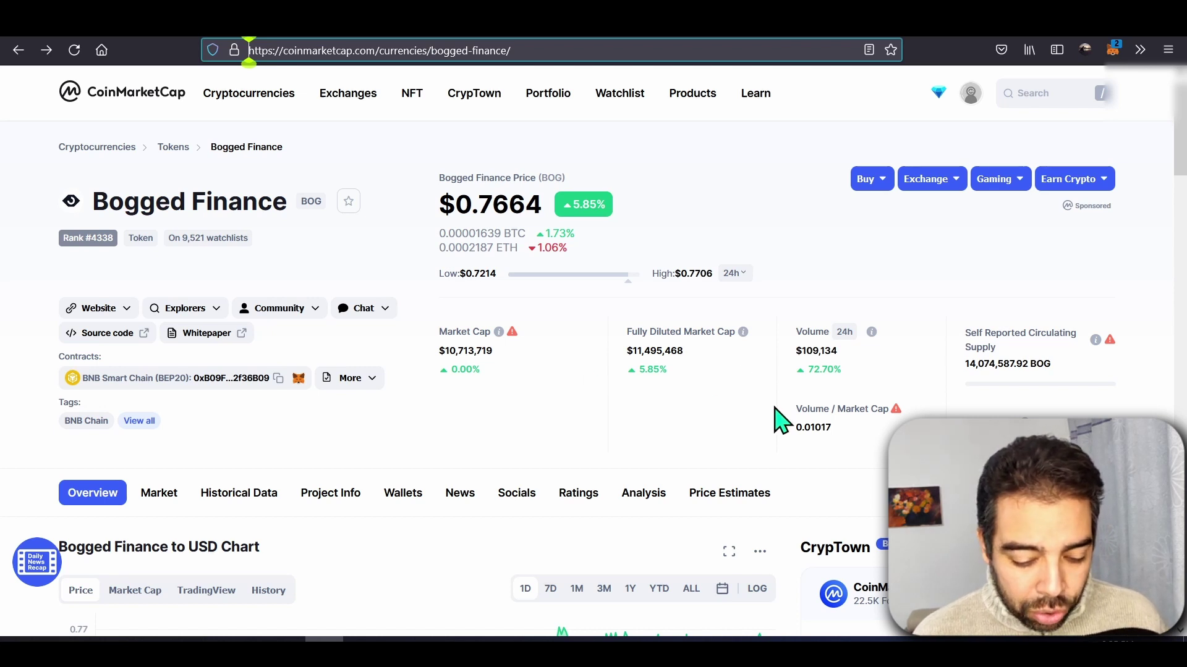
Scroll to the Bogged Finance to USD chart and set its range to ALL.
scroll(781, 420, "down", 3)
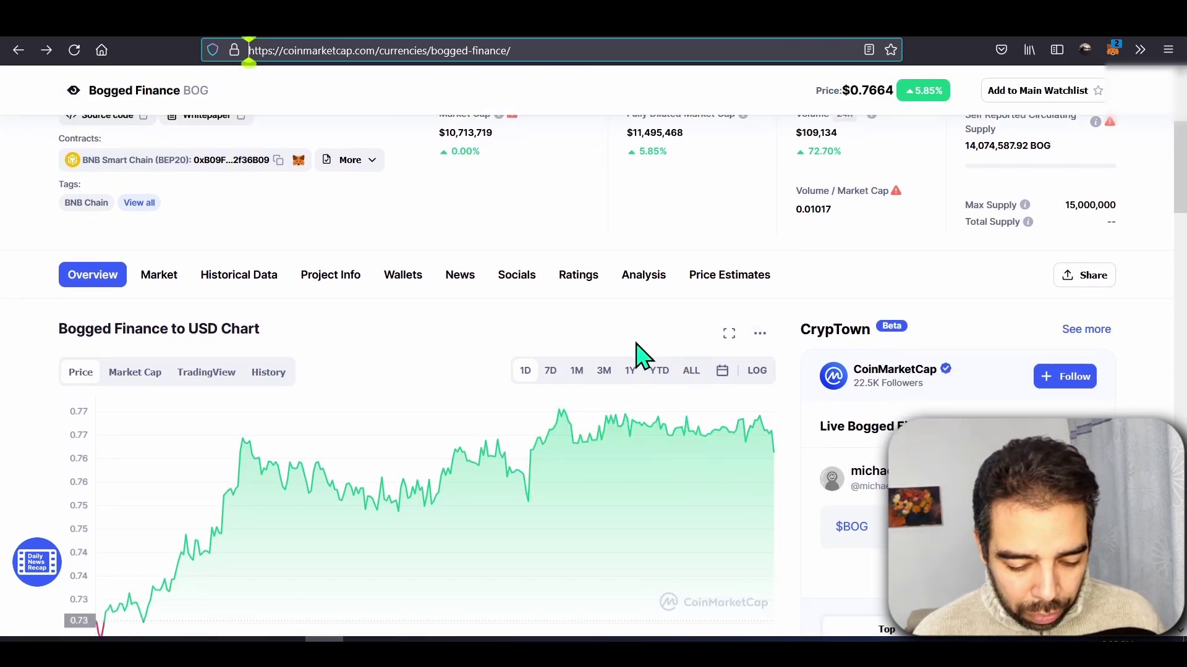
left_click(688, 373)
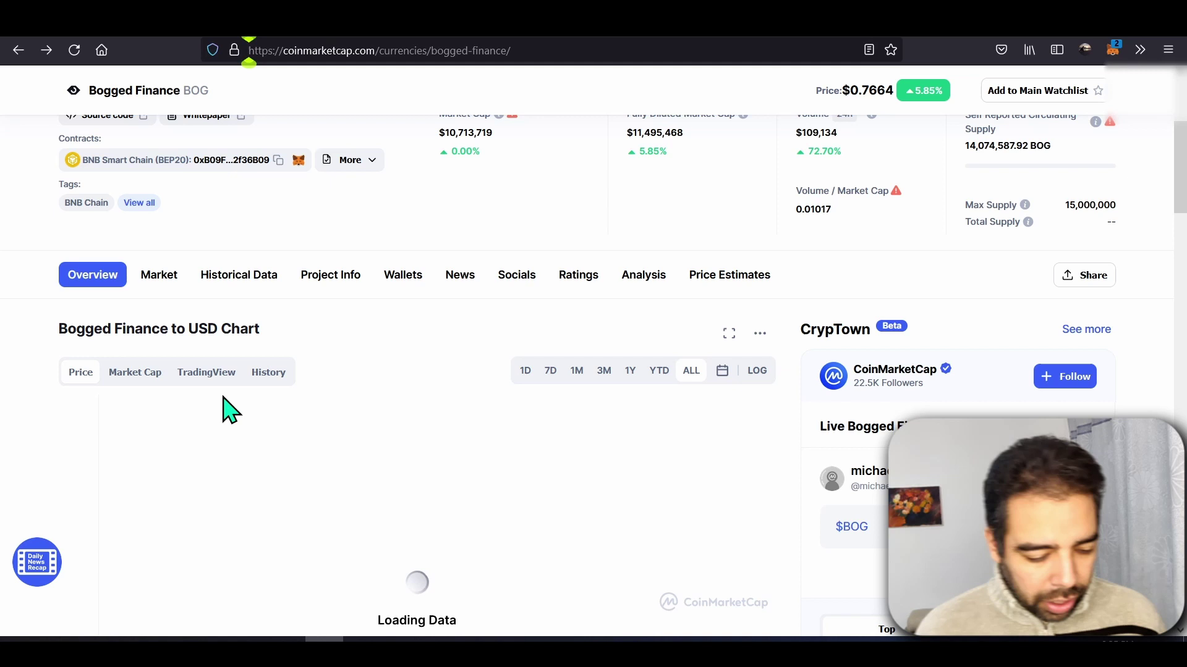
scroll(36, 378, "down", 3)
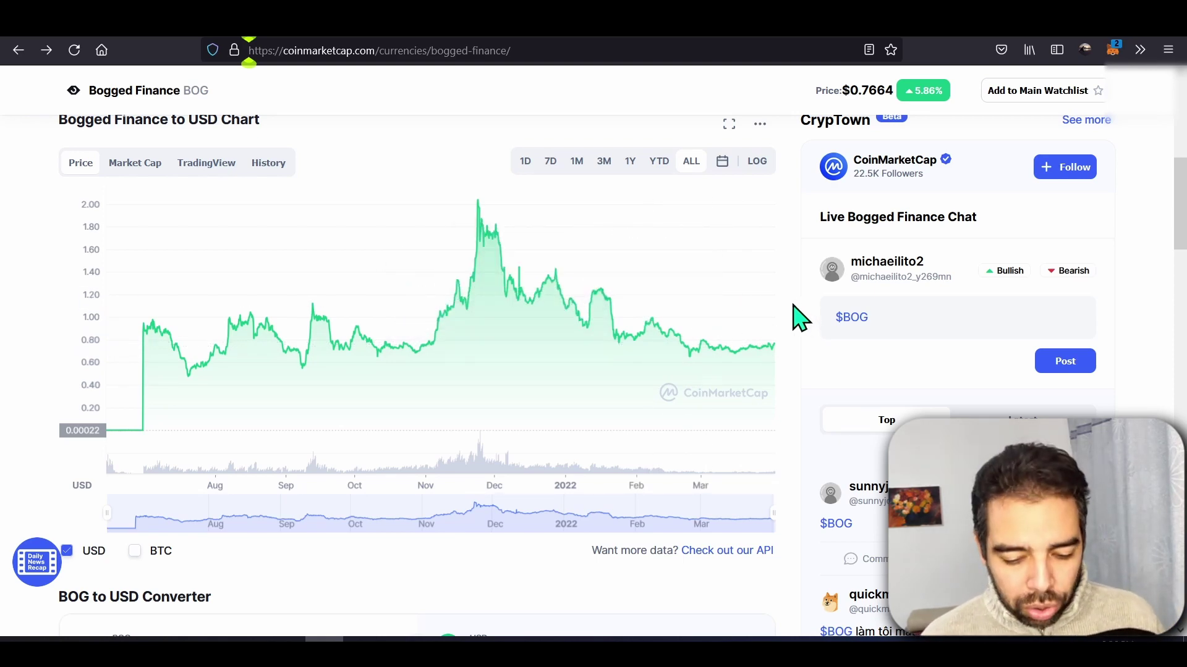
scroll(799, 318, "up", 3)
scroll(799, 318, "up", 2)
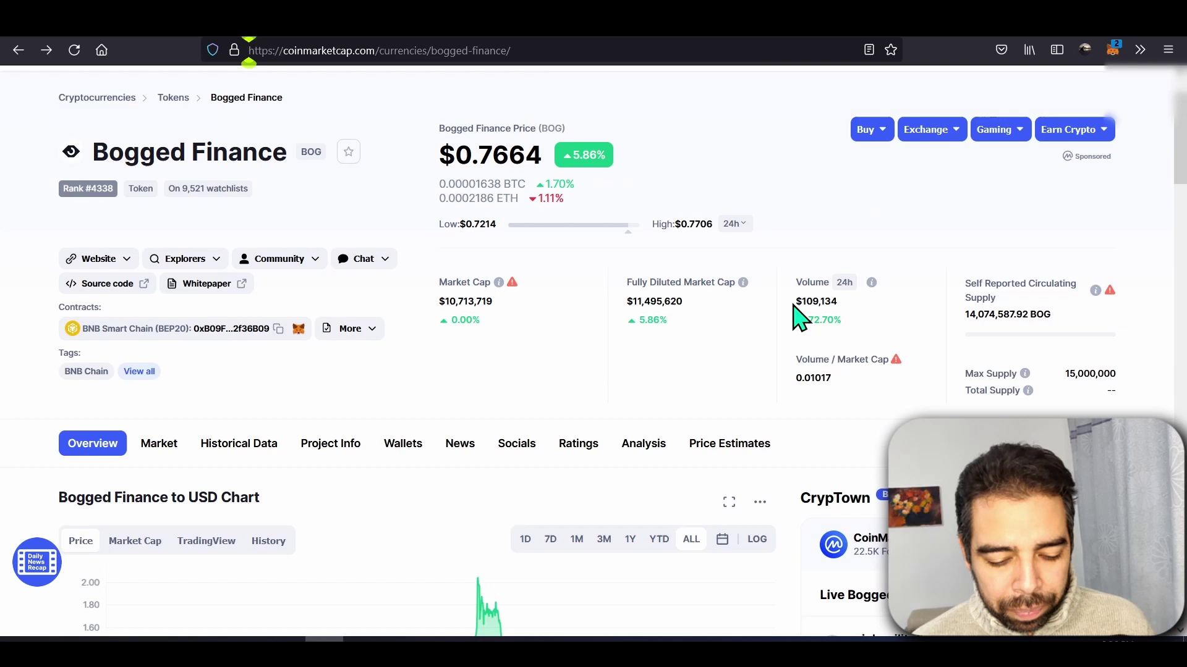
scroll(799, 317, "down", 1)
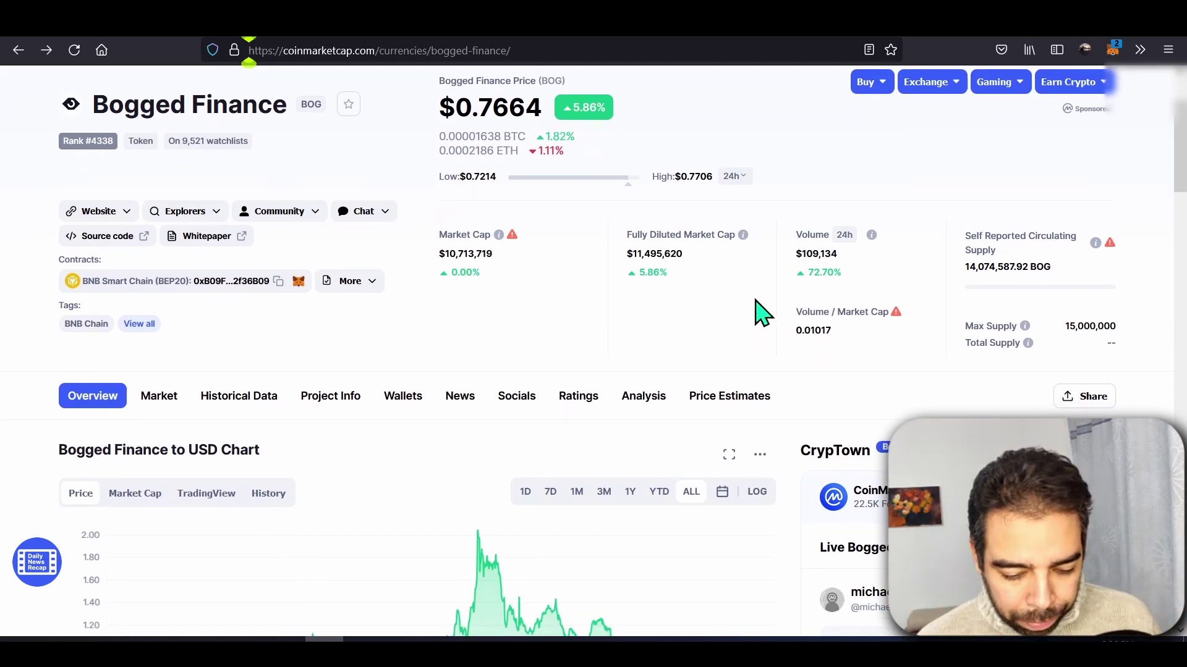
scroll(801, 355, "down", 5)
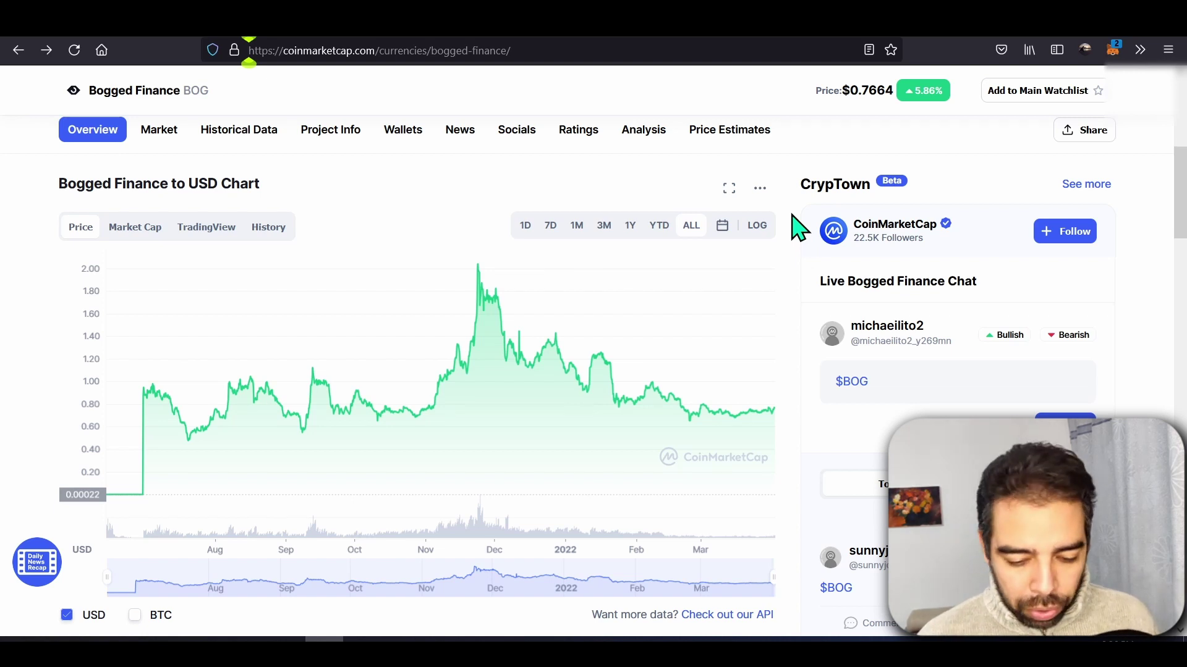
Zoom the BOG price chart in to the October–March span.
scroll(797, 229, "up", 1)
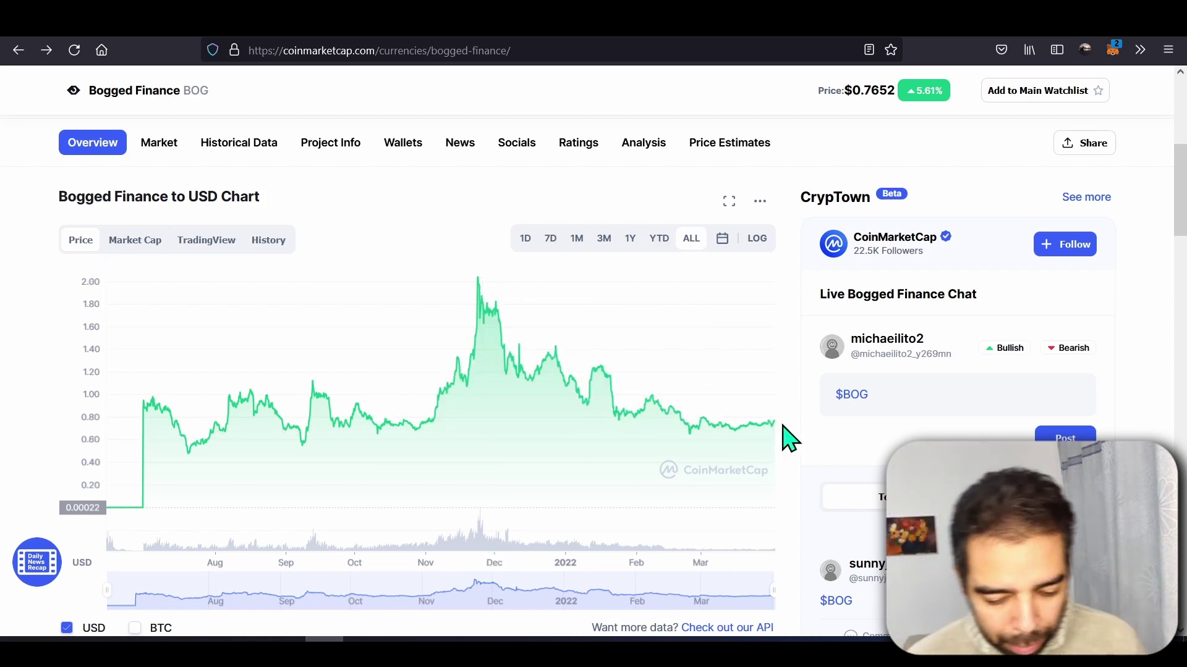
scroll(683, 323, "up", 3)
scroll(878, 128, "up", 1)
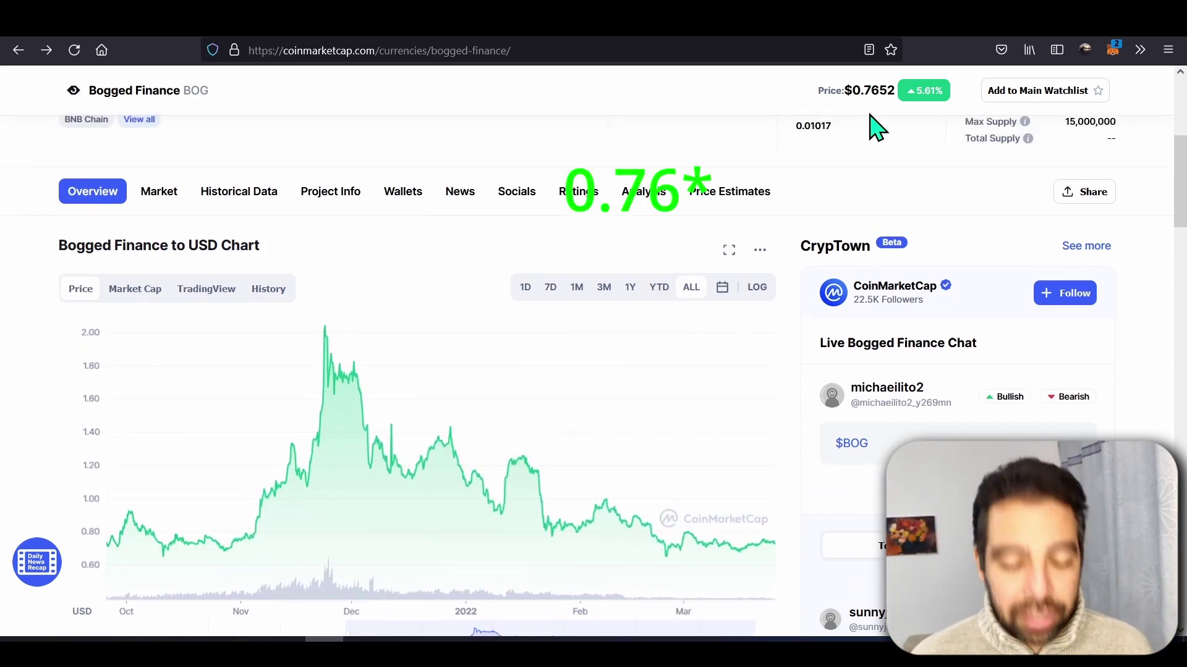